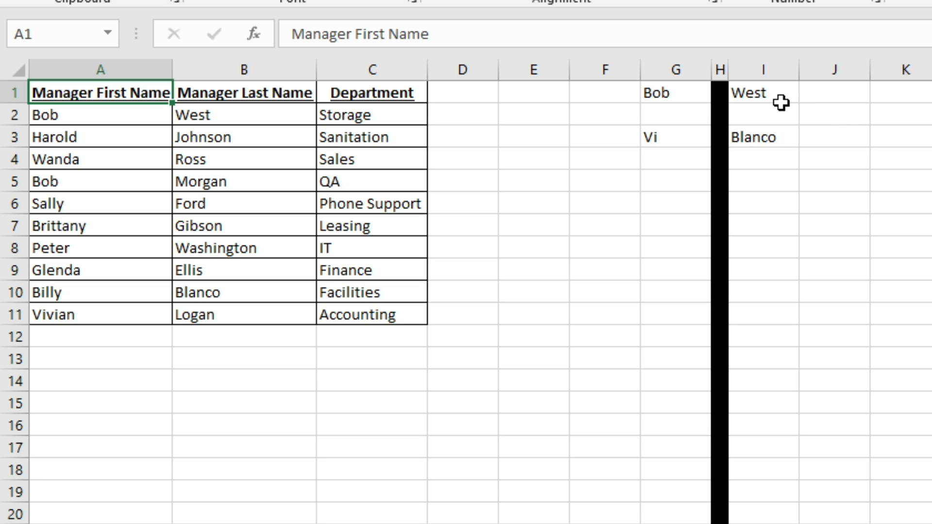
Step: Inspect I1's =VLOOKUP(G1,A:B,2,FALSE), checking the G1 lookup value and A:B table range
left_click(763, 88)
left_click(538, 33)
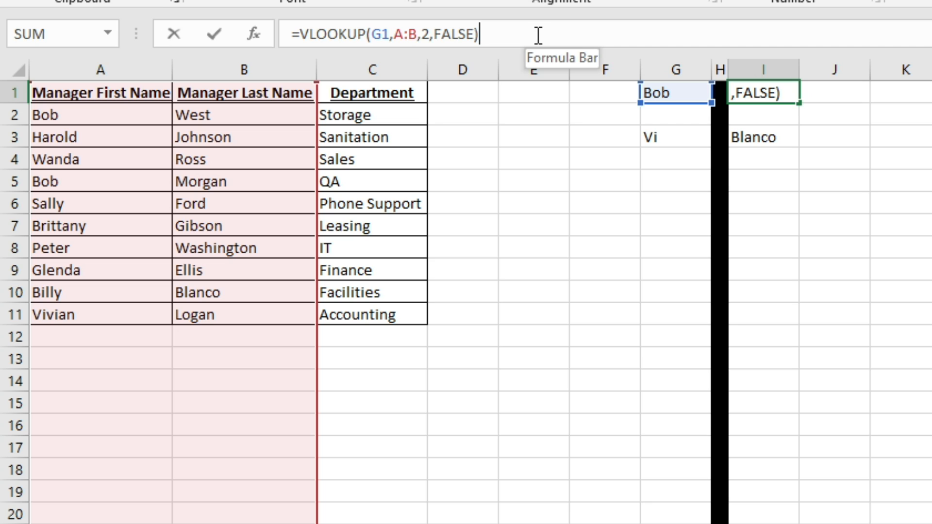
key("Left")
key("Left")
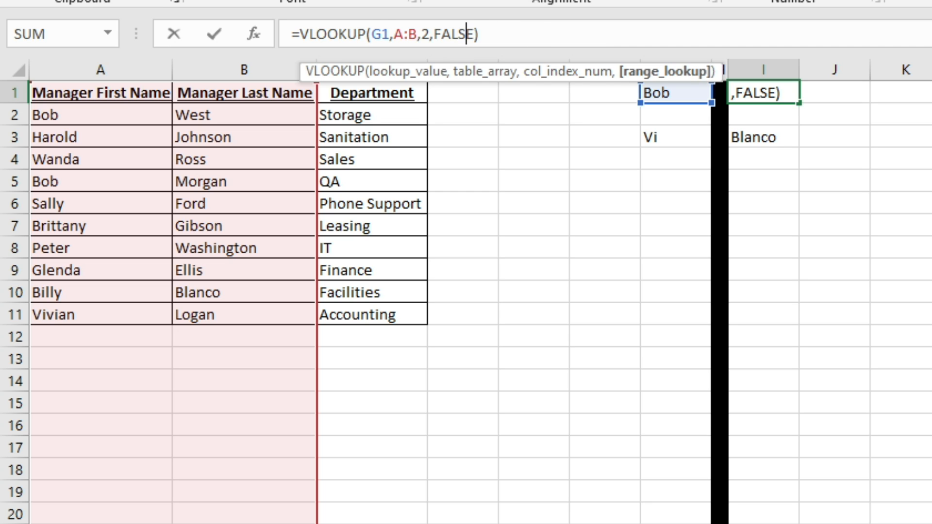
left_click(384, 35)
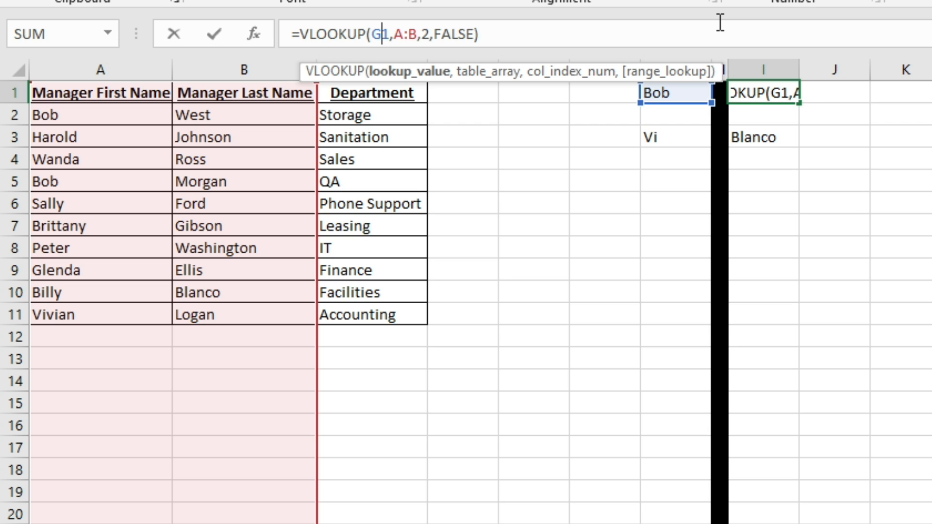
left_click(418, 35)
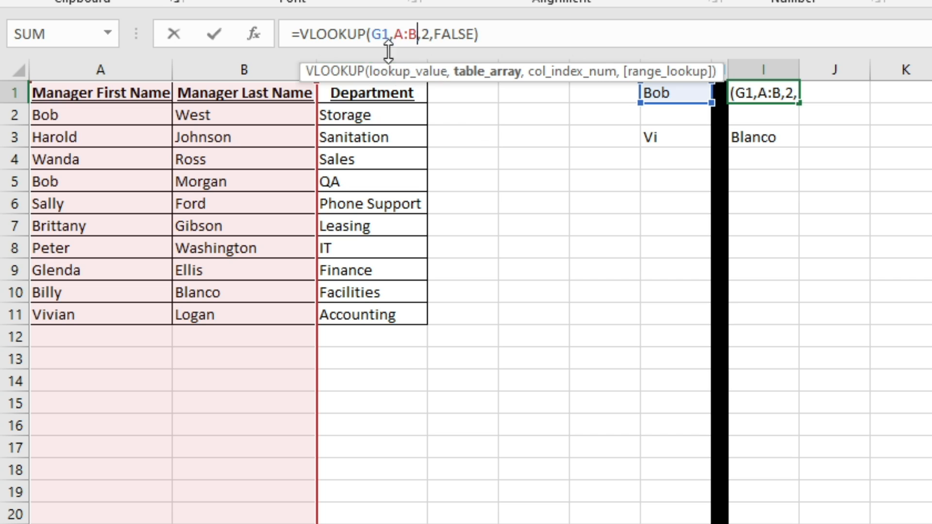
Step: Review I1's column index 2 and FALSE match type, leaving the formula unchanged
left_click(423, 34)
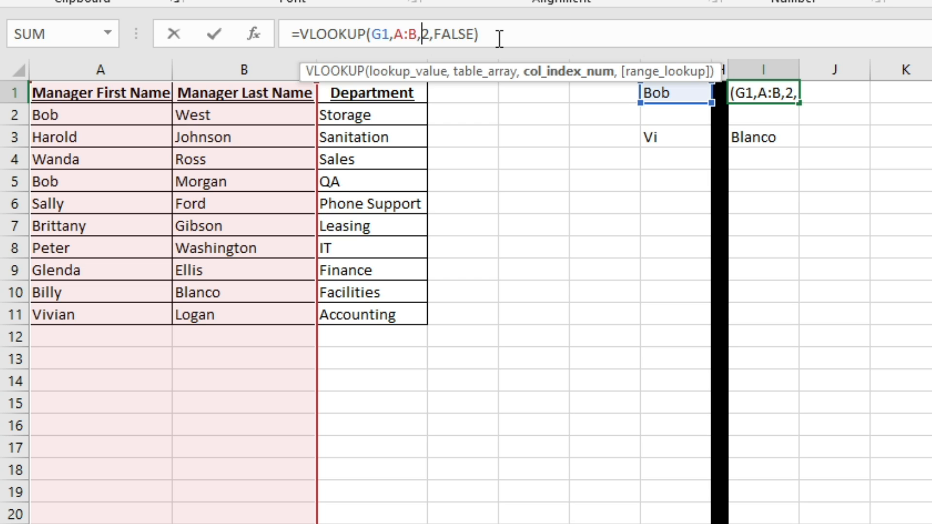
key("Right")
key("Right")
key("Right")
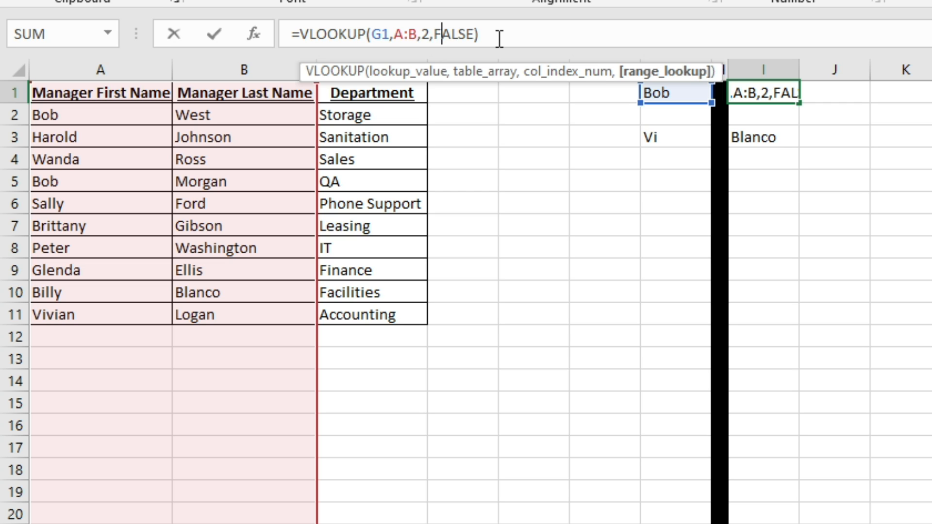
key("Return")
key("Return")
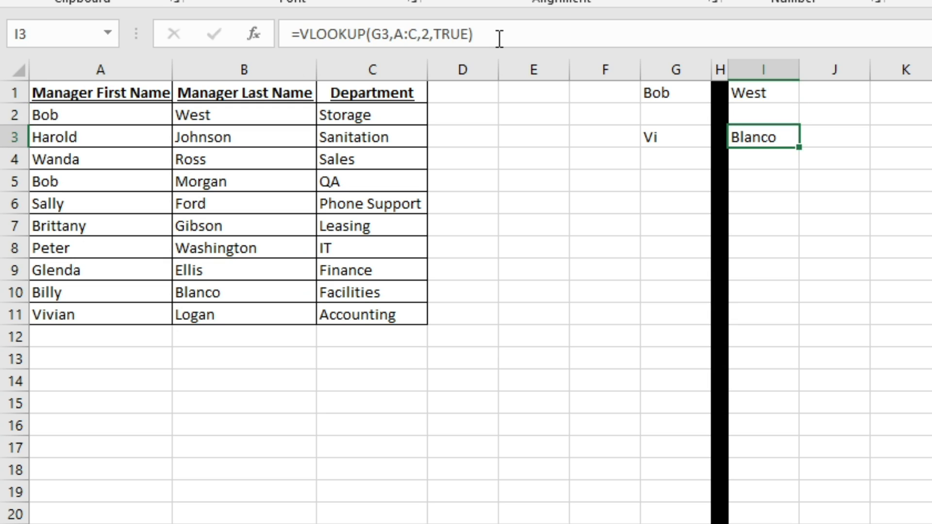
left_click(500, 39)
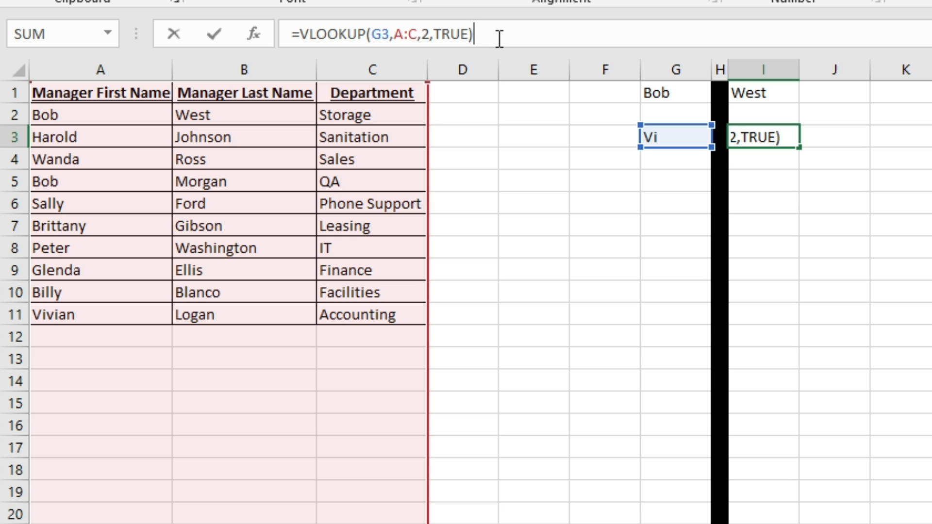
key("Return")
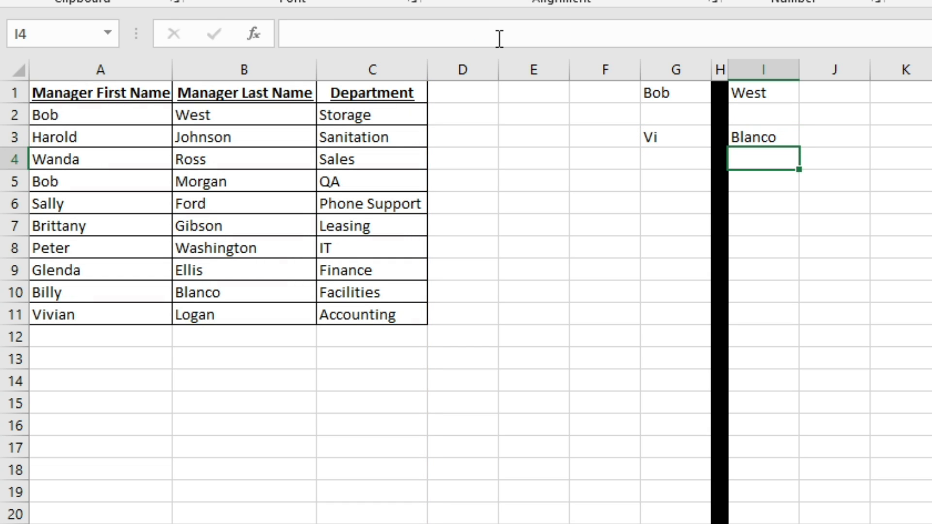
key("Up")
key("Up")
key("Down")
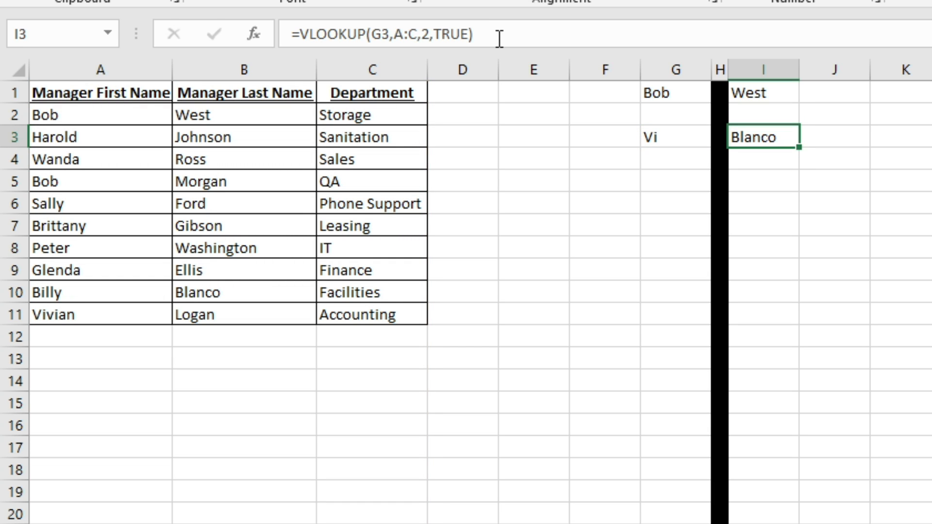
key("Up")
key("Up")
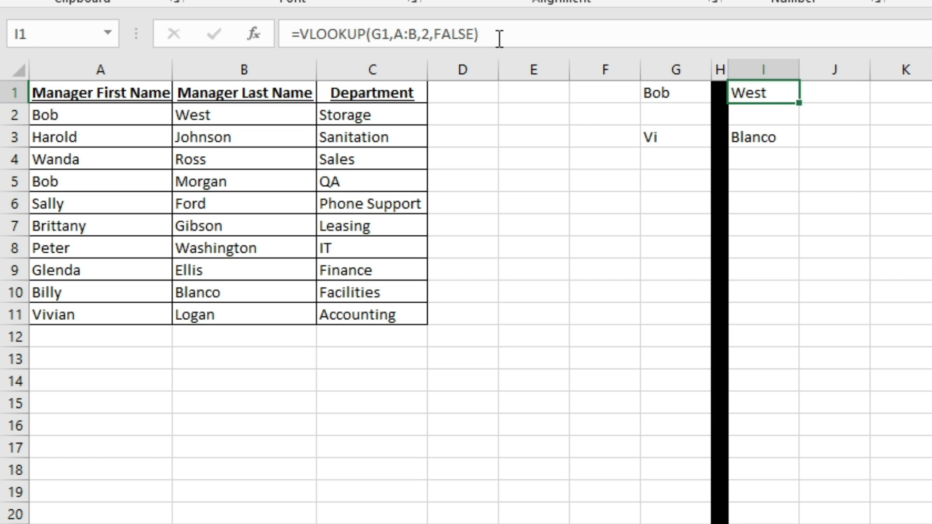
key("Left")
key("Left")
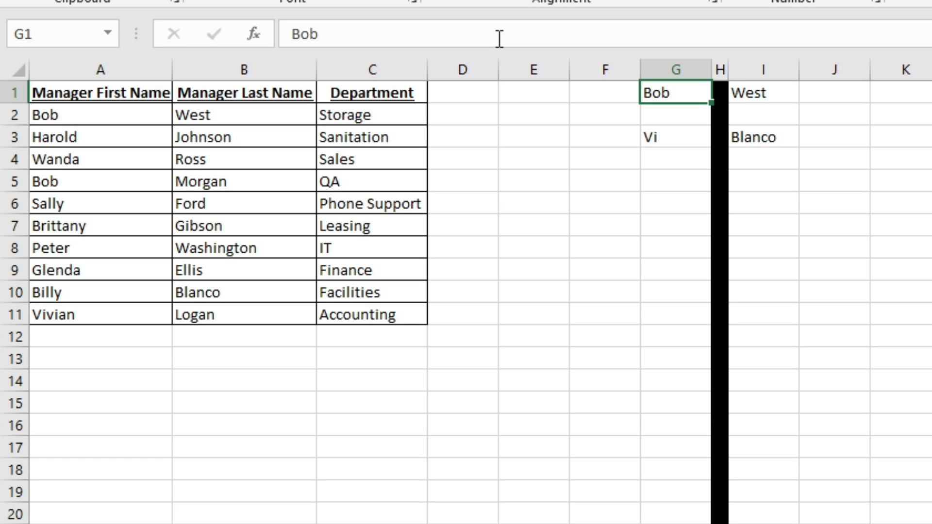
key("Right")
key("Right")
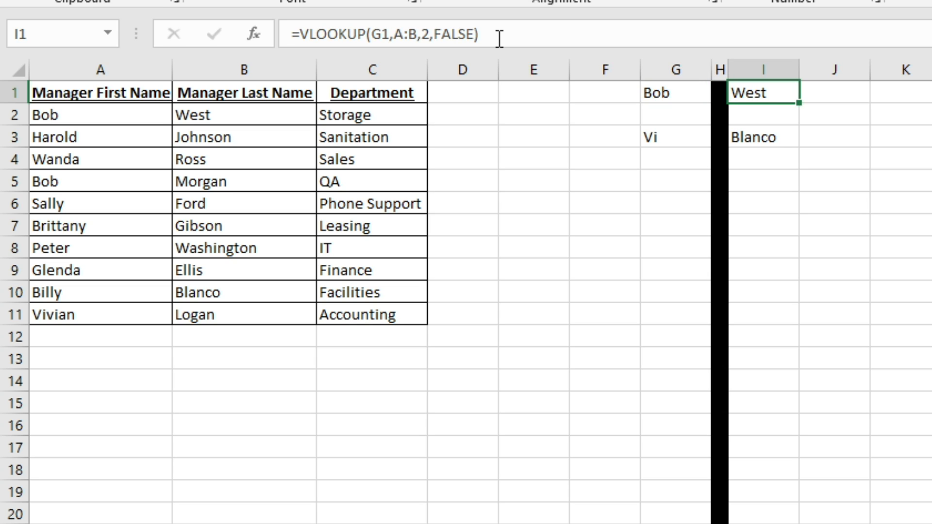
Step: Build =VLOOKUP(G1,A:C,3,FALSE) in J1, selecting columns A through C as the table
key("Right")
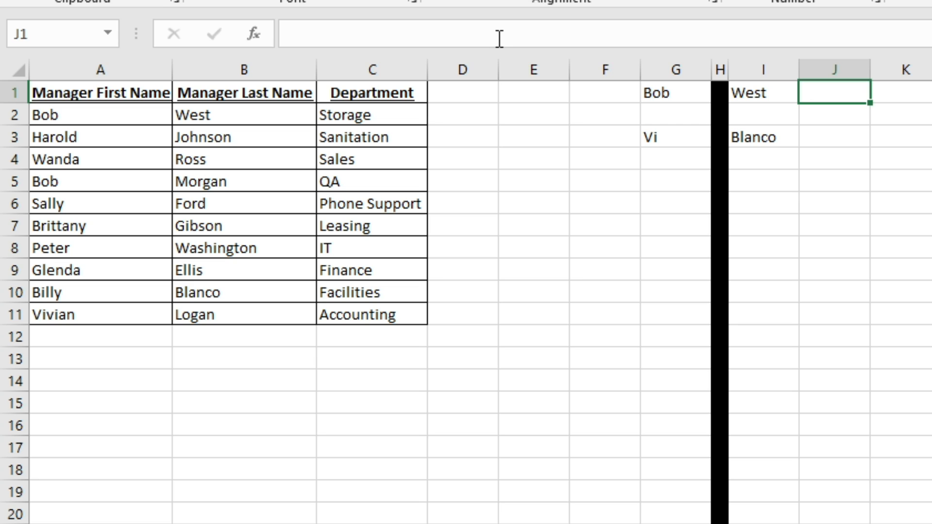
type("=VLOOK")
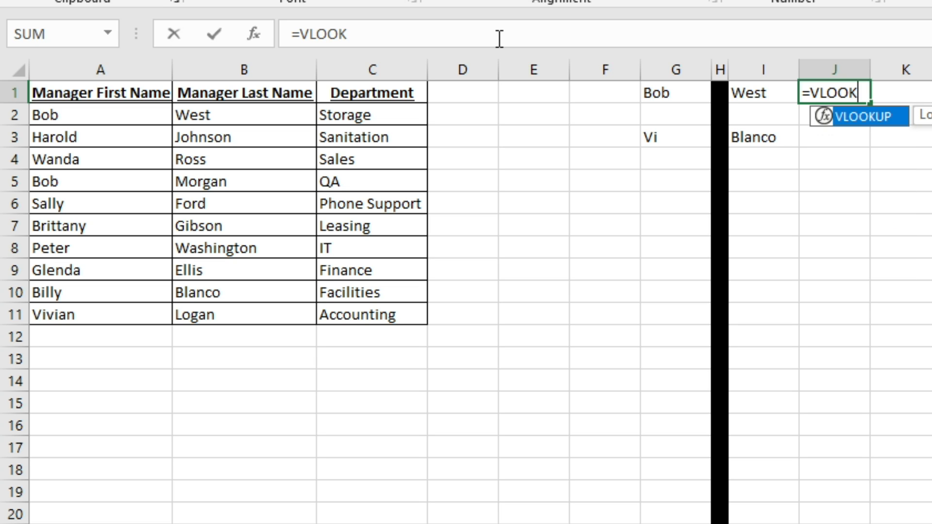
type("UP(")
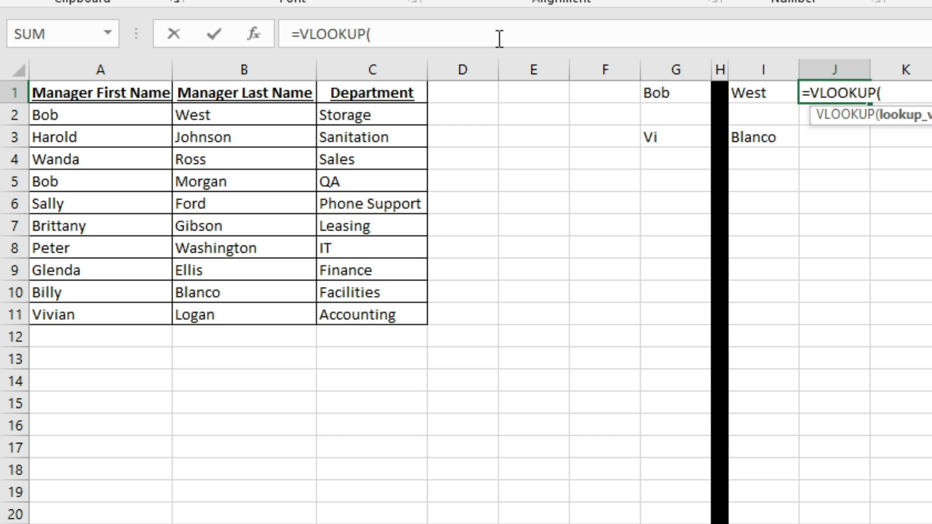
type("G1")
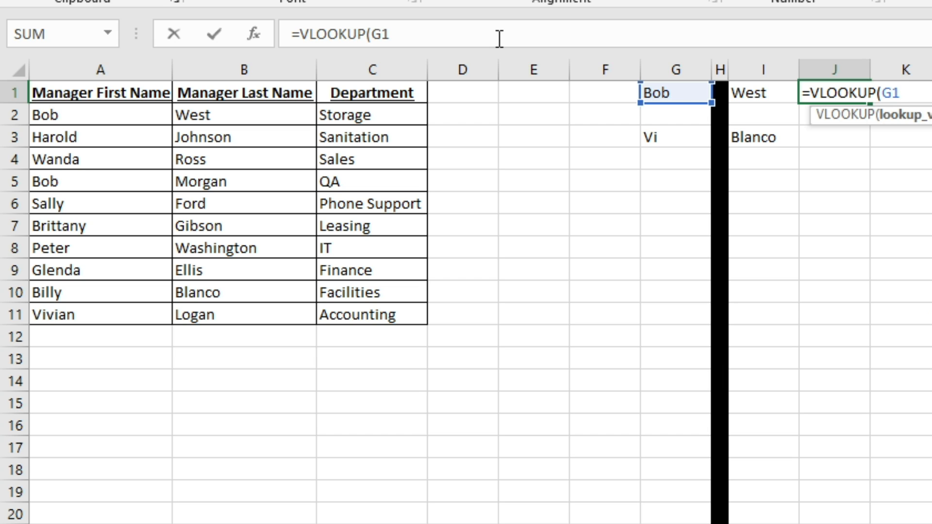
type(",")
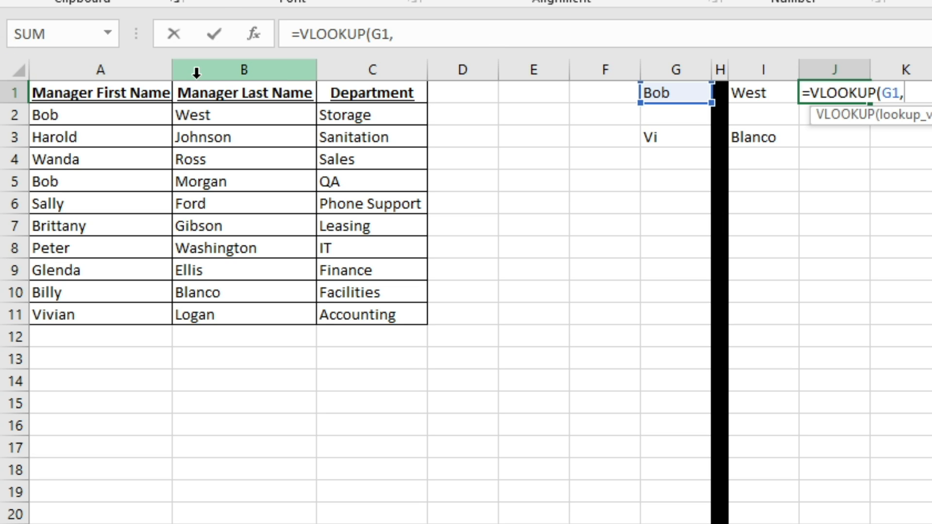
left_click_drag(151, 66, 344, 88)
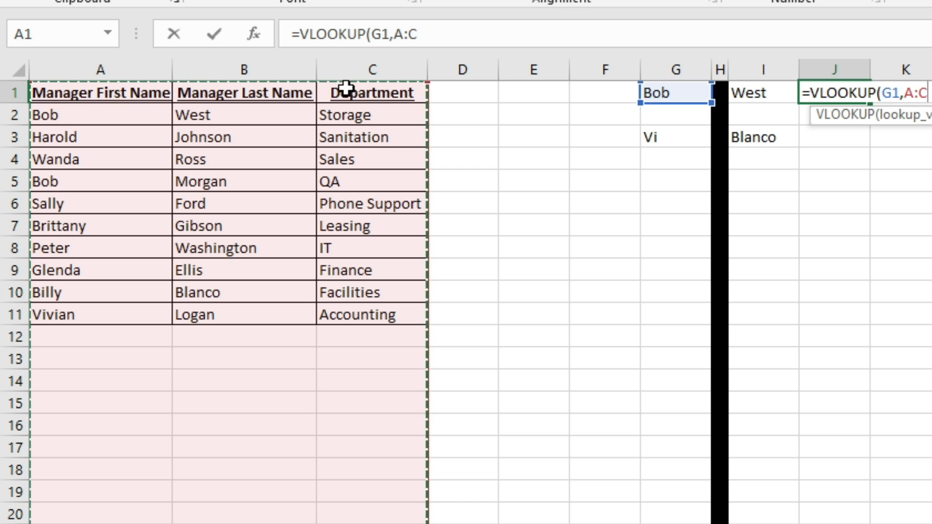
left_click(437, 35)
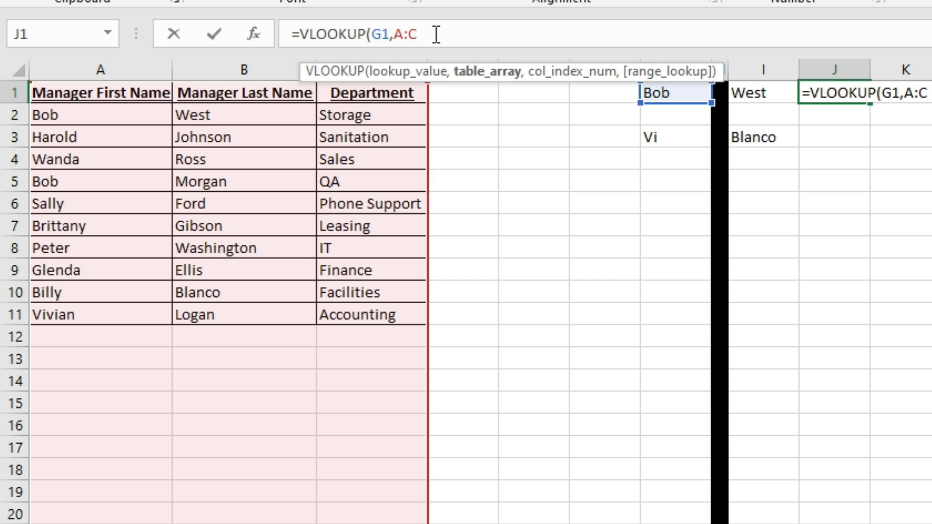
type(",3")
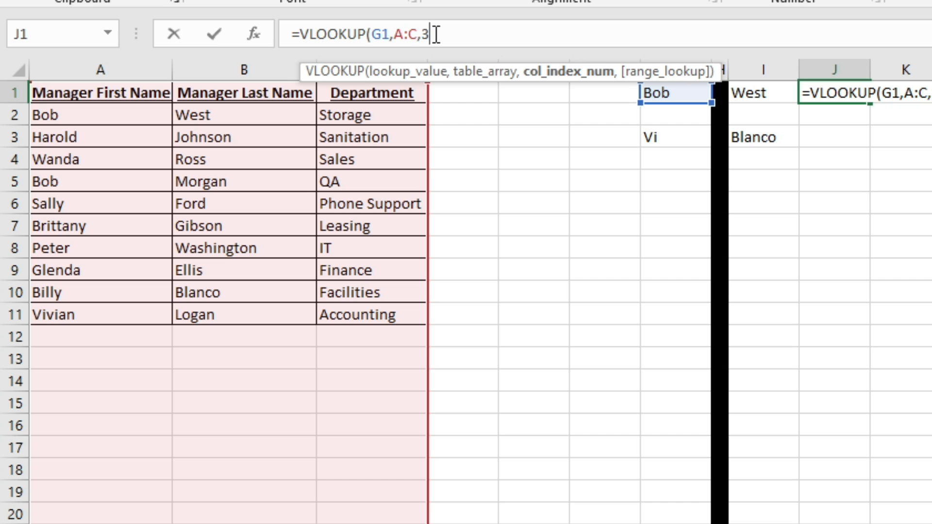
type(",")
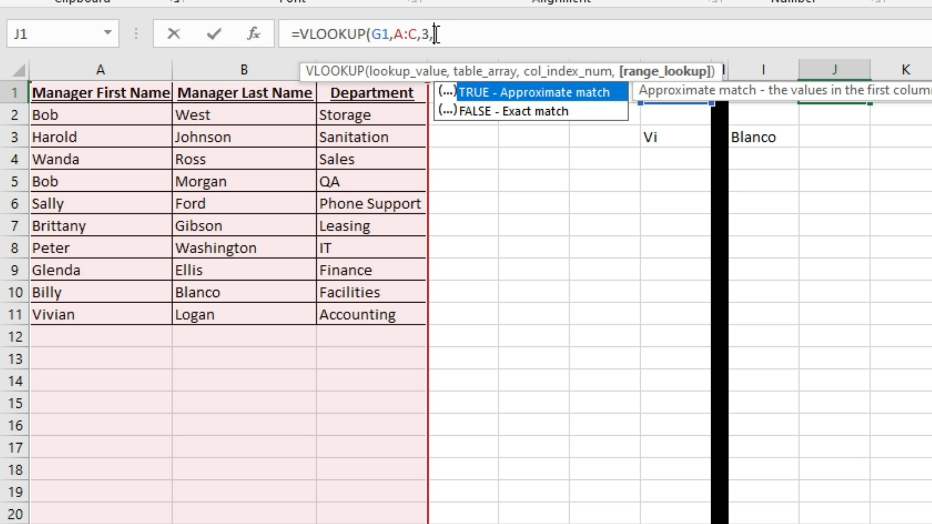
type("FALSE)")
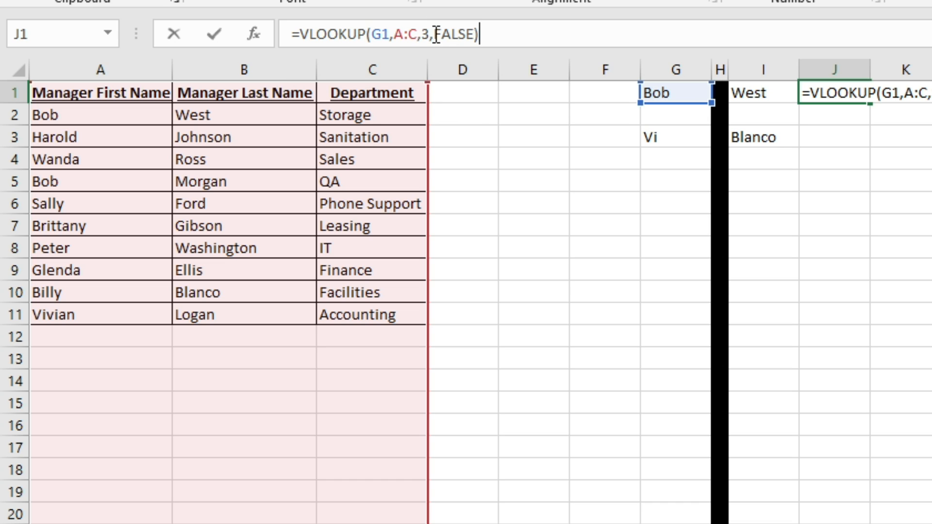
Step: Commit J1's =VLOOKUP(G1,A:C,3,FALSE) so it returns Storage for Bob
key("ctrl+Return")
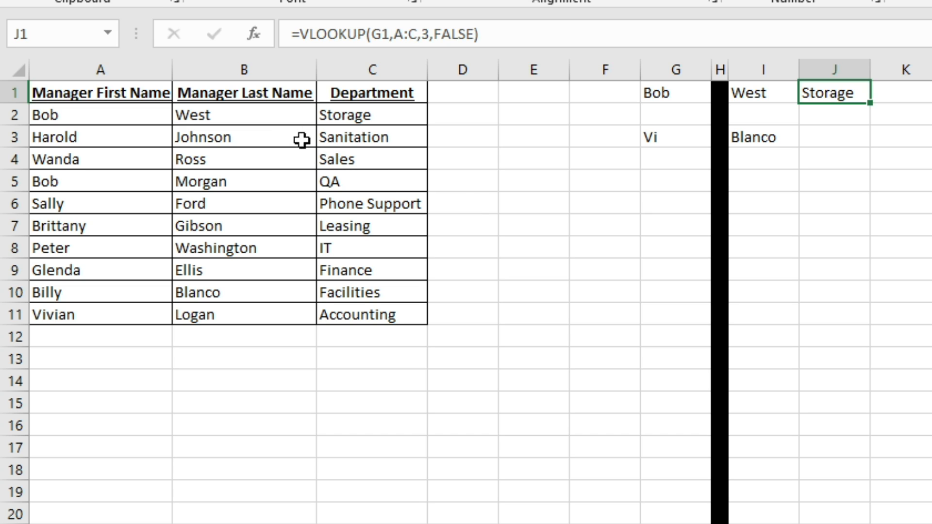
Step: Filter the headers and sort A to Z by Manager Last Name, then check I1 and J1
left_click(272, 94)
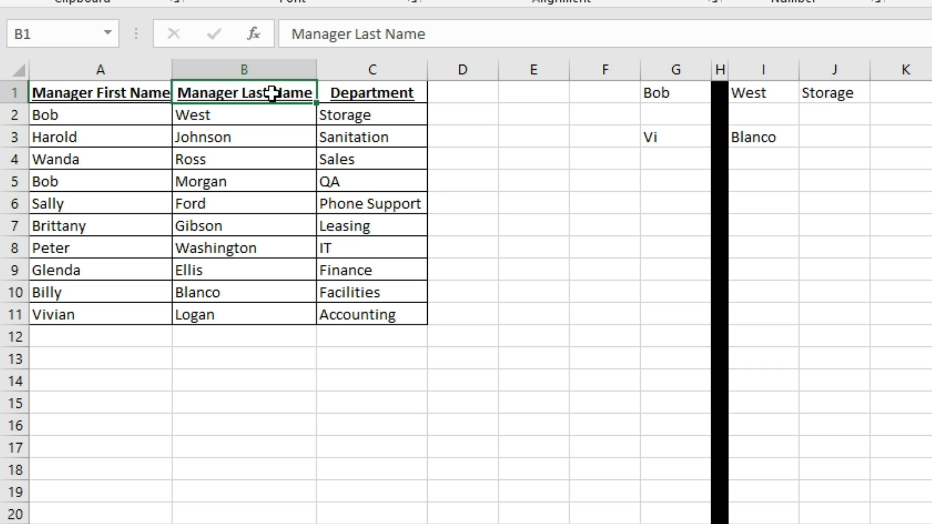
key("alt+a")
key("ctrl+shift+l")
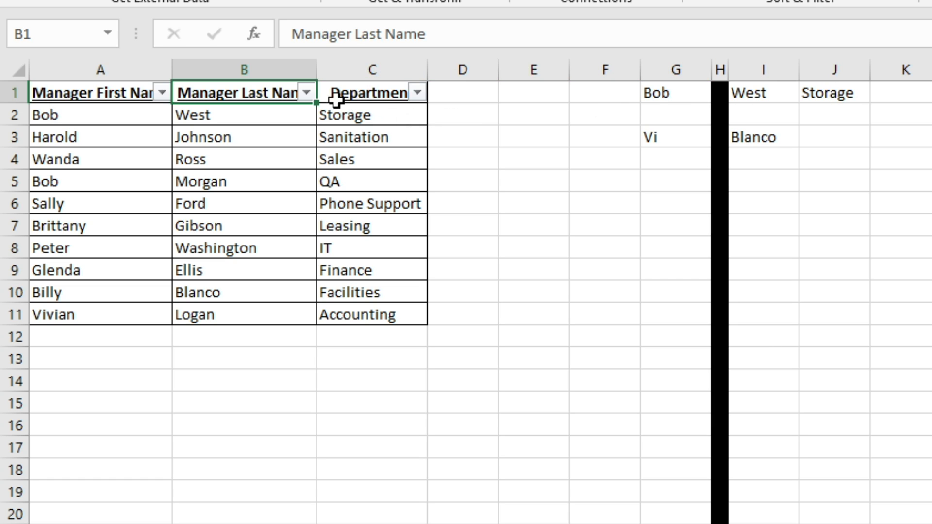
left_click(307, 92)
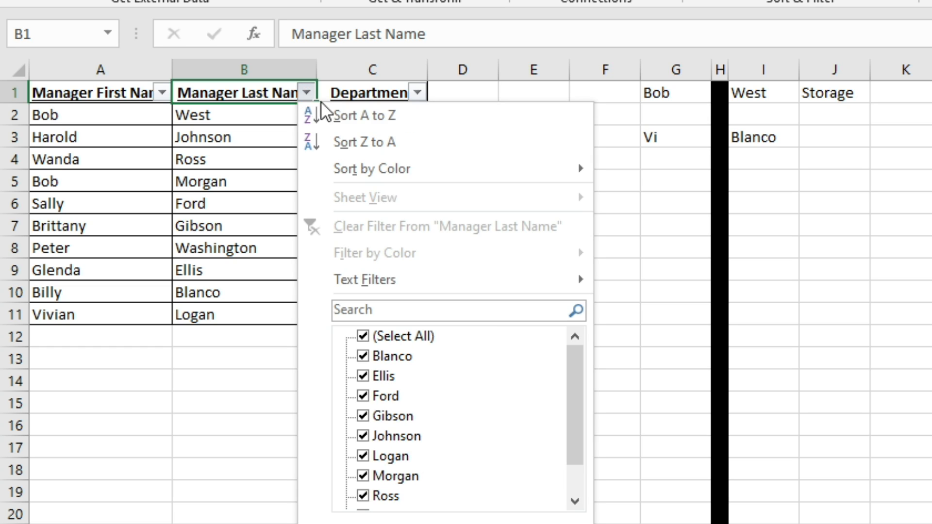
left_click(360, 120)
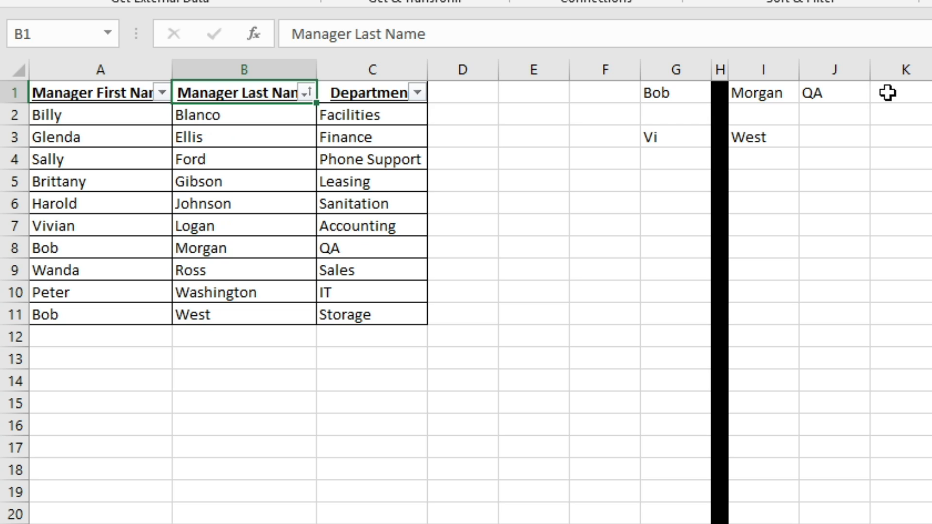
left_click(779, 93)
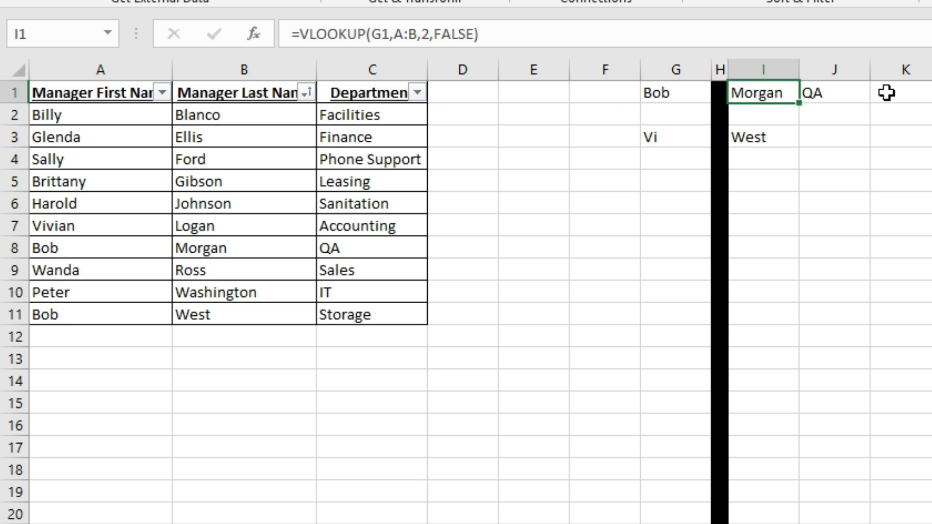
left_click(850, 89)
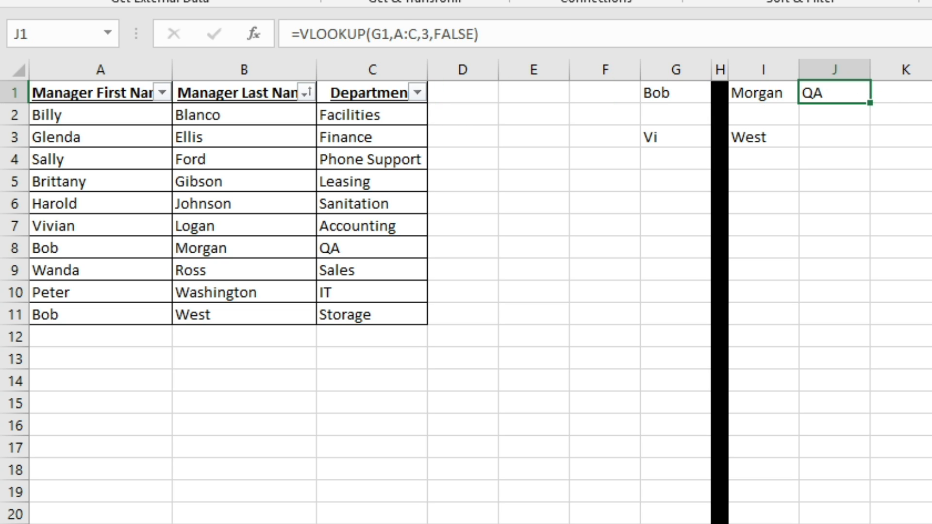
left_click(931, 115)
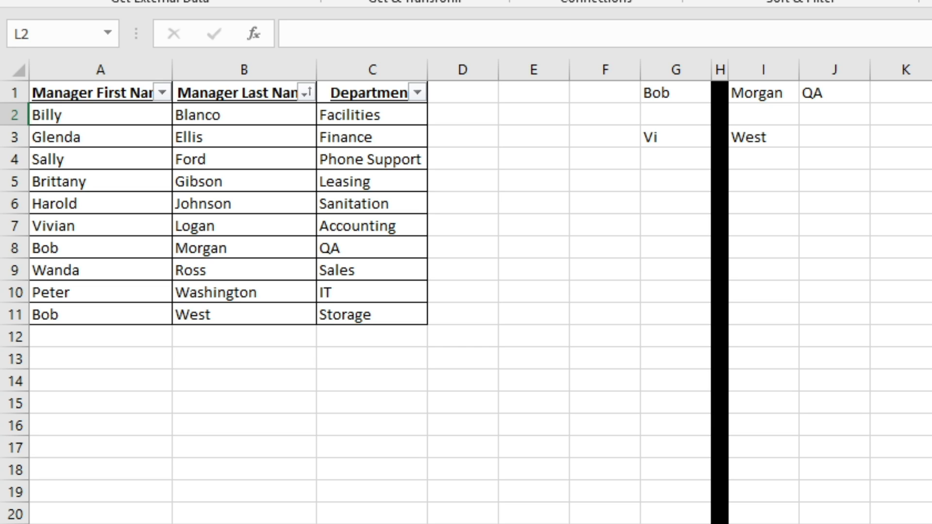
Step: Turn off header filtering and confirm J1's formula now returns QA
key("ctrl+shift+l")
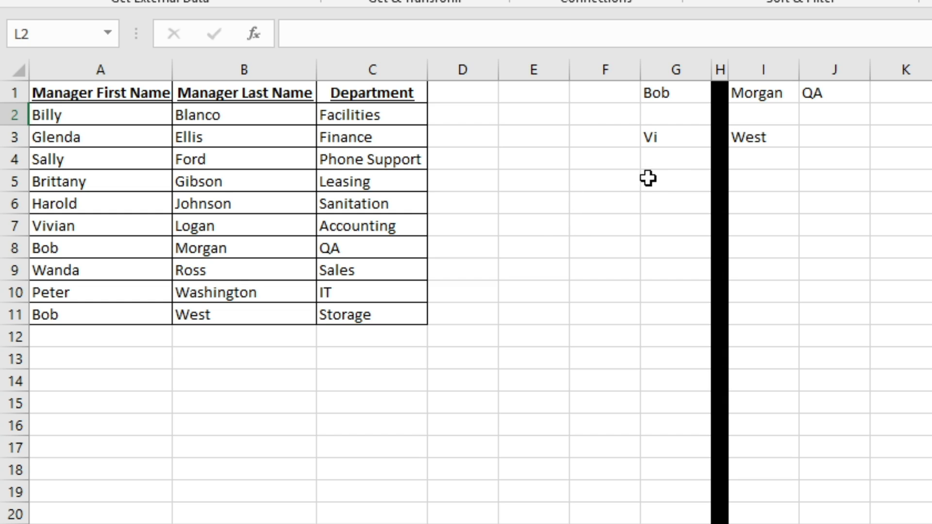
left_click(848, 180)
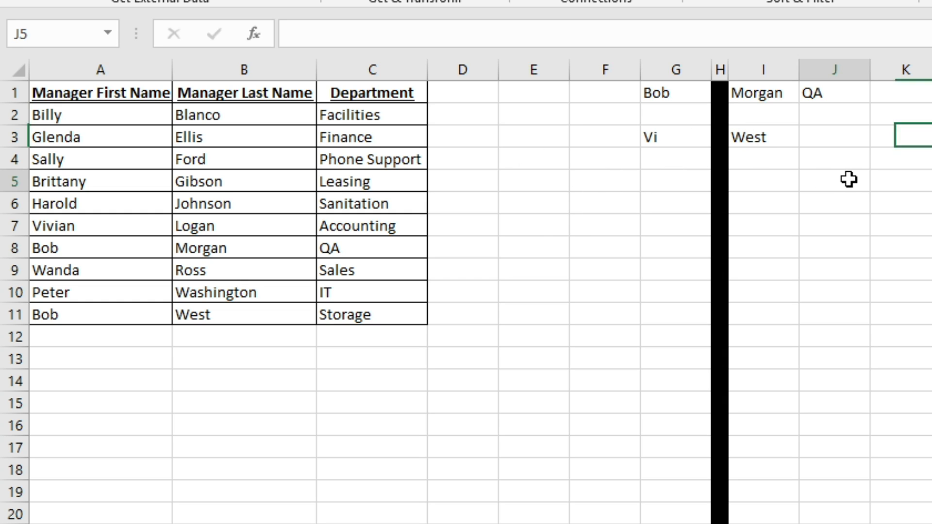
key("Up")
key("Up")
key("Up")
key("Up")
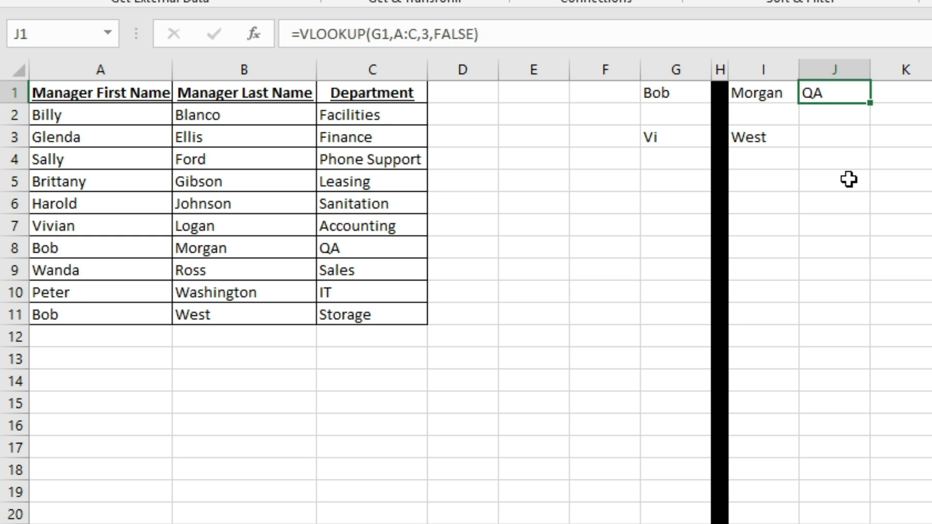
key("Down")
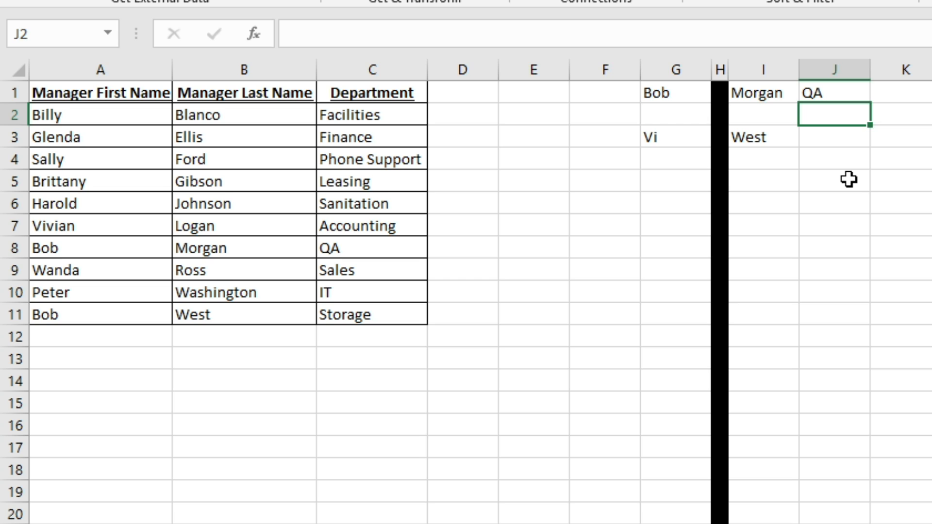
key("Up")
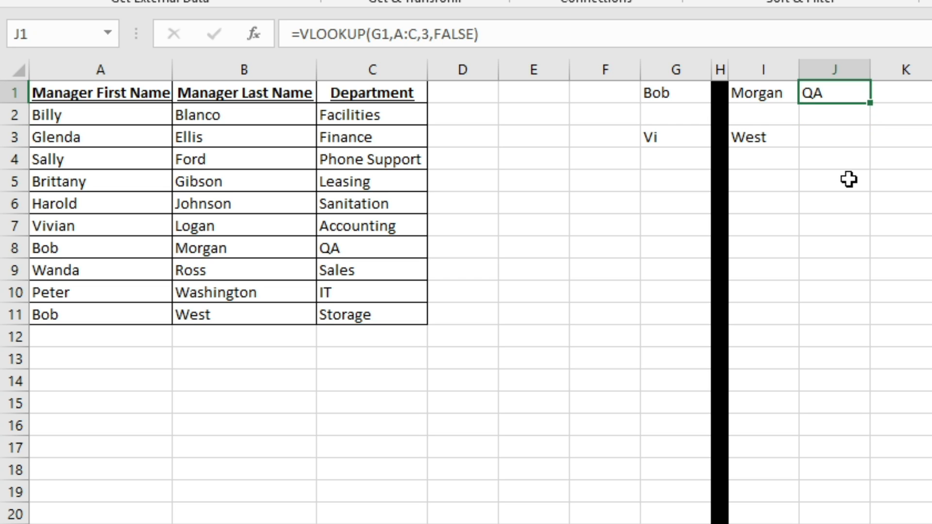
key("Right")
Step: Enter =VLOOKUP(G1,B:C,1,FALSE) in K1 with columns B:C as the table, returning #N/A
type("=")
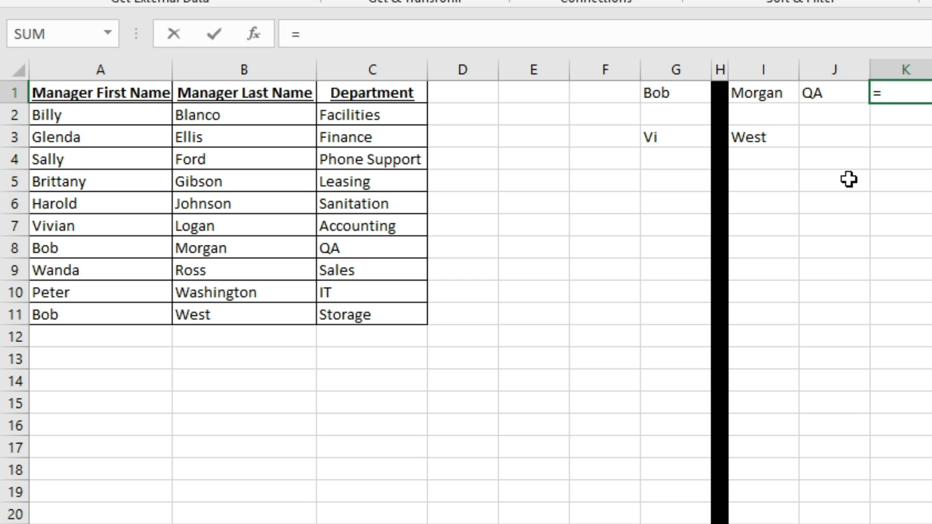
type("VLOOKU")
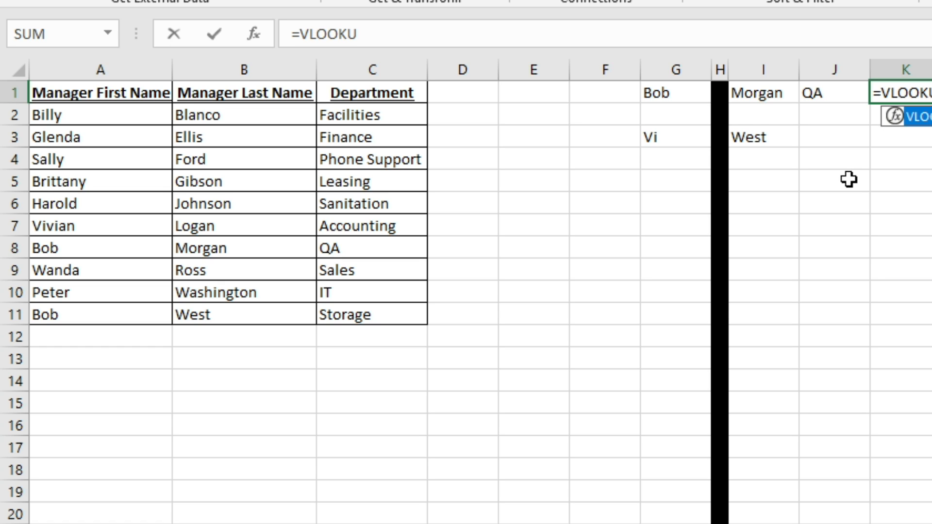
type("P(G1")
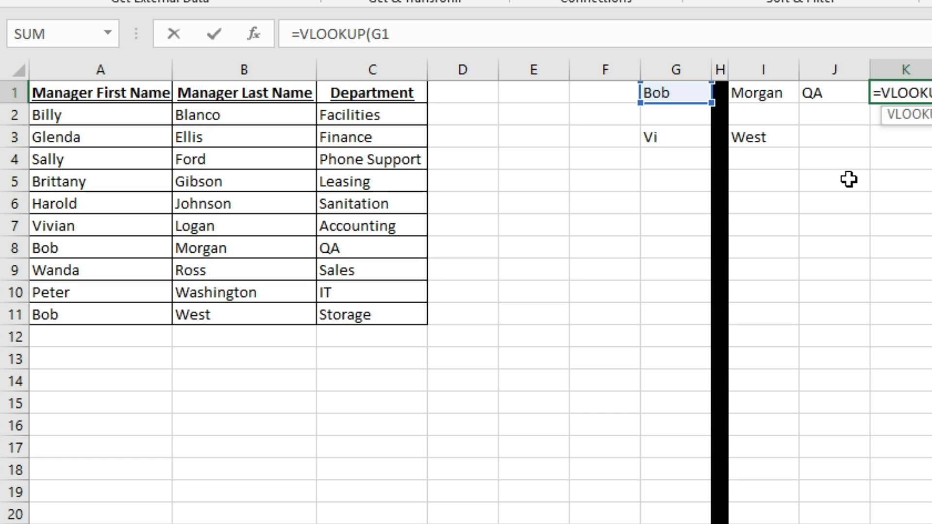
type(",")
left_click_drag(229, 68, 338, 66)
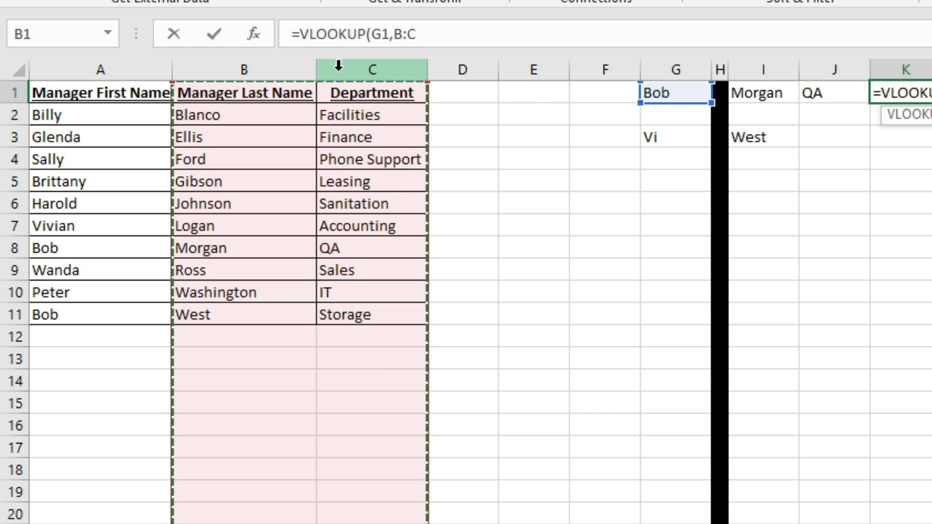
type(",1,FALSE)")
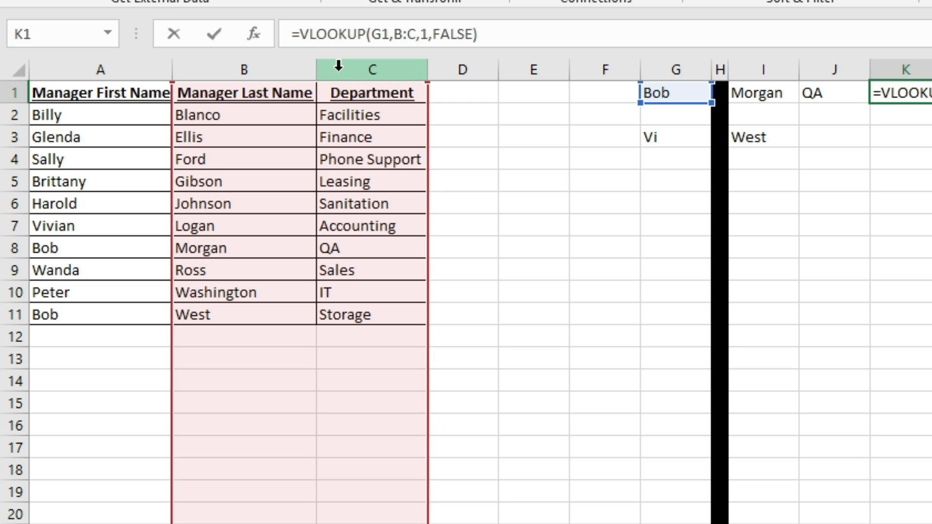
key("Return")
key("Up")
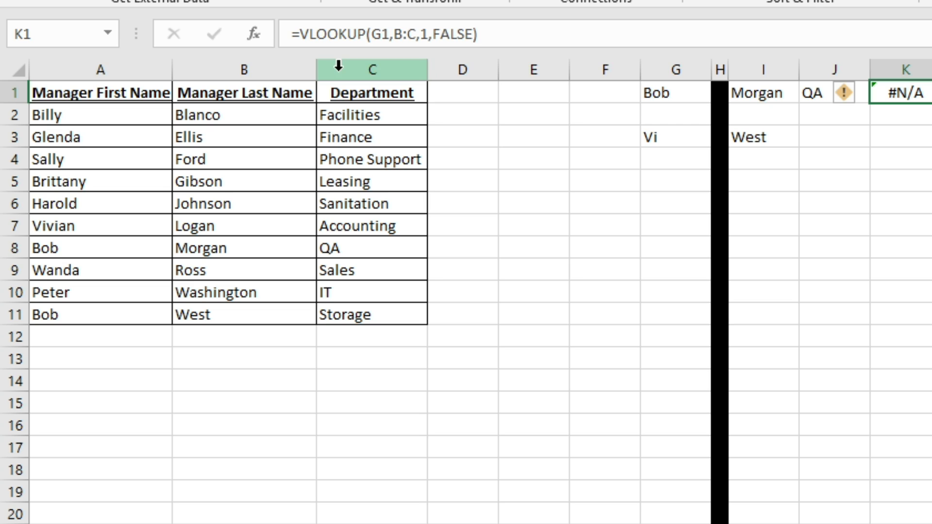
Step: Open K1's =VLOOKUP(G1,B:C,1,FALSE) in the formula bar to review its arguments
left_click(389, 34)
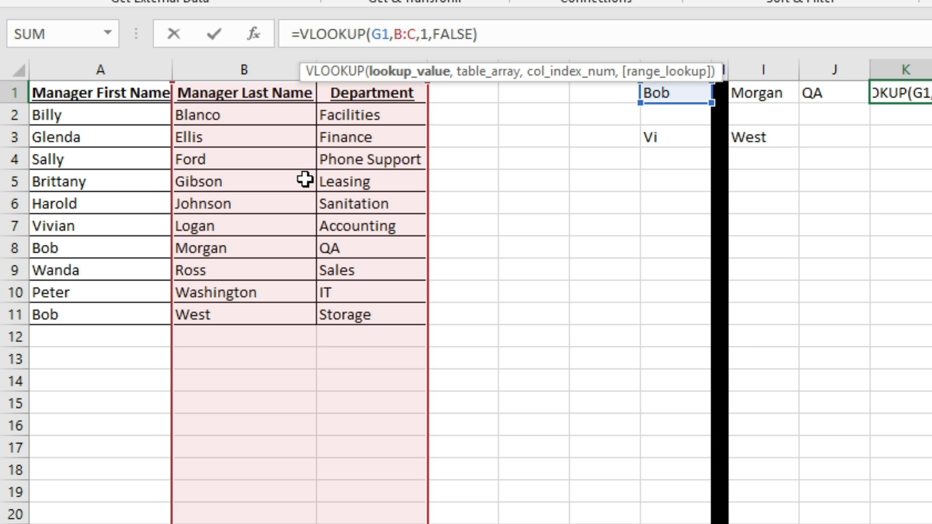
Step: Replace G1 with I1 in K1's lookup so =VLOOKUP(I1,B:C,1,FALSE) returns Morgan
key("ctrl+Return")
key("Left")
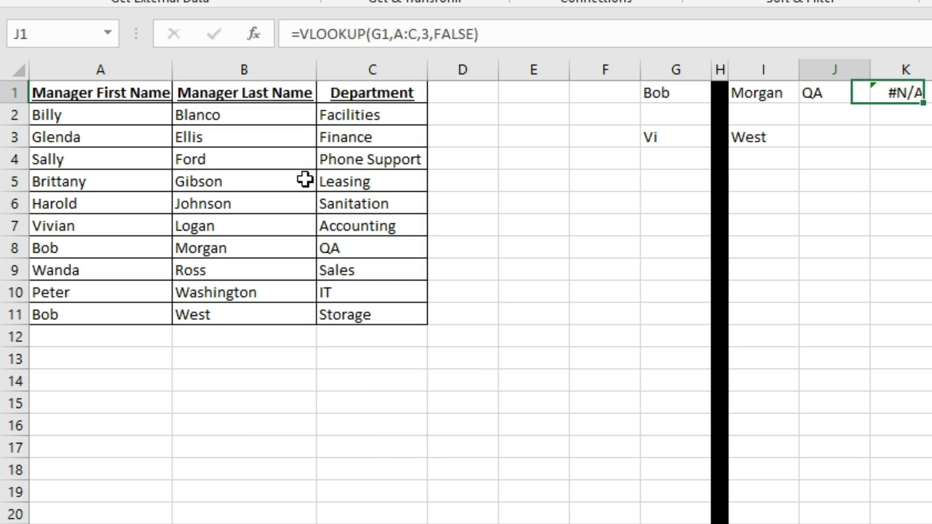
key("Right")
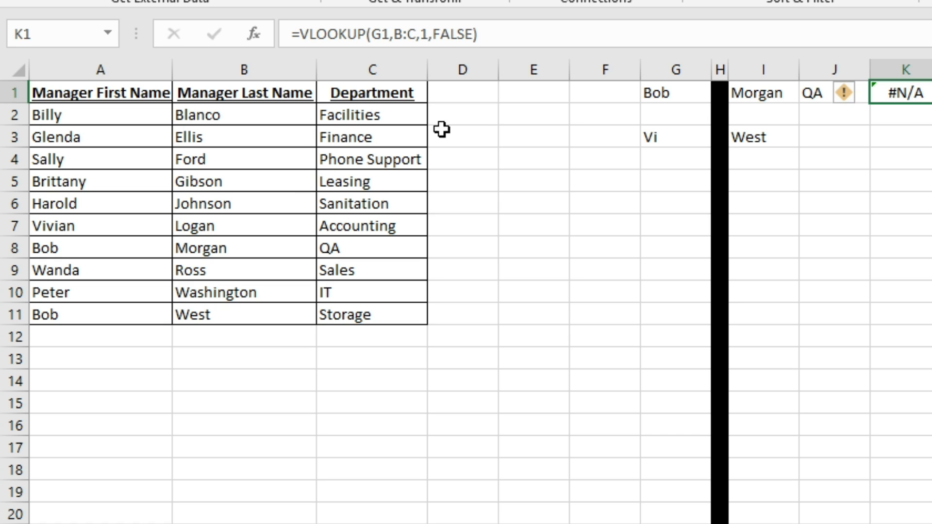
left_click(383, 34)
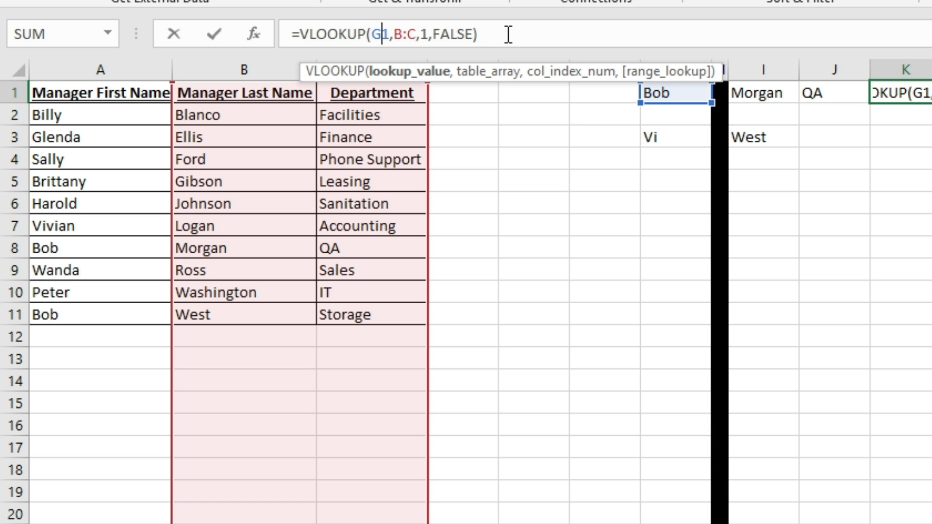
key("BackSpace")
type("I")
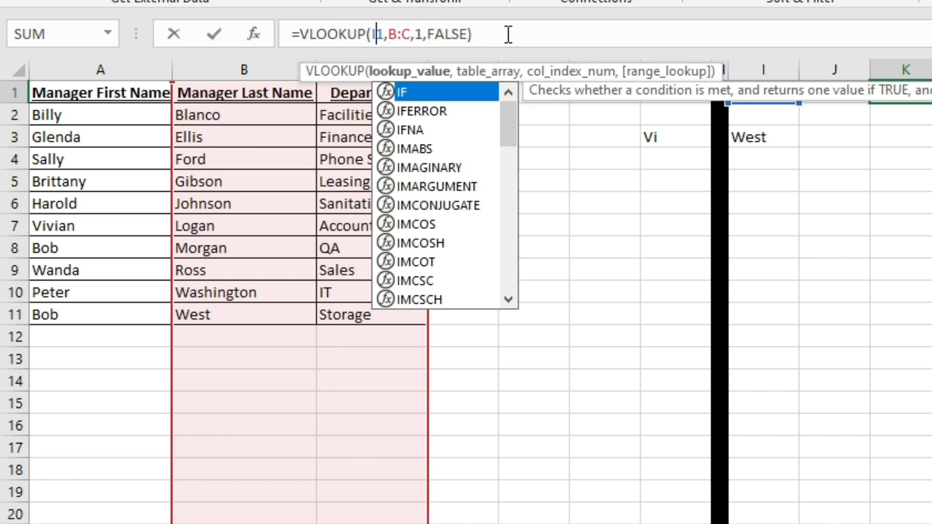
key("Return")
key("Up")
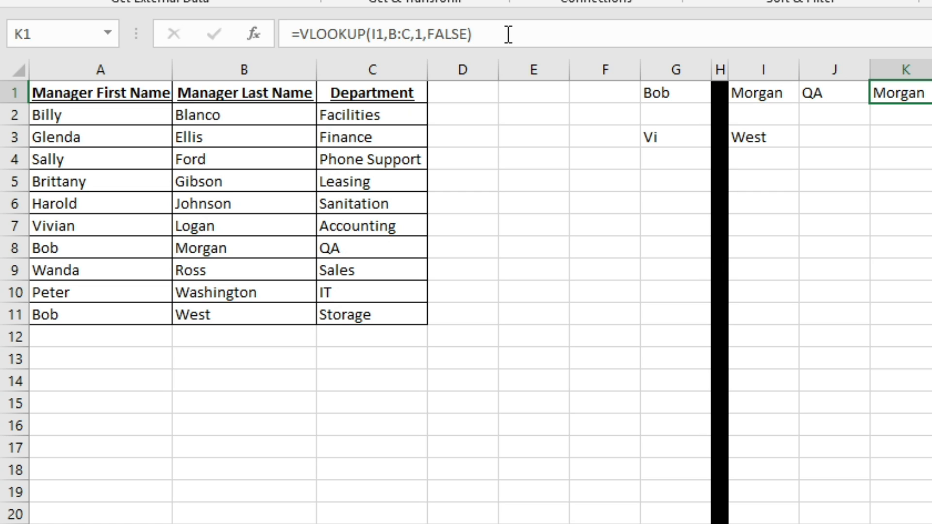
left_click(765, 93)
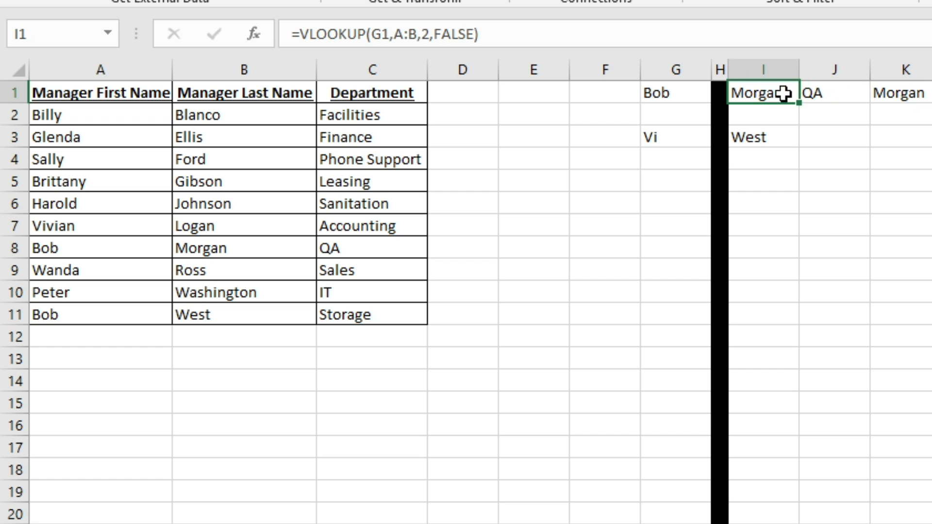
Step: Change K1's column index from 1 to 2, giving =VLOOKUP(I1,B:C,2,FALSE) returning QA
left_click(882, 92)
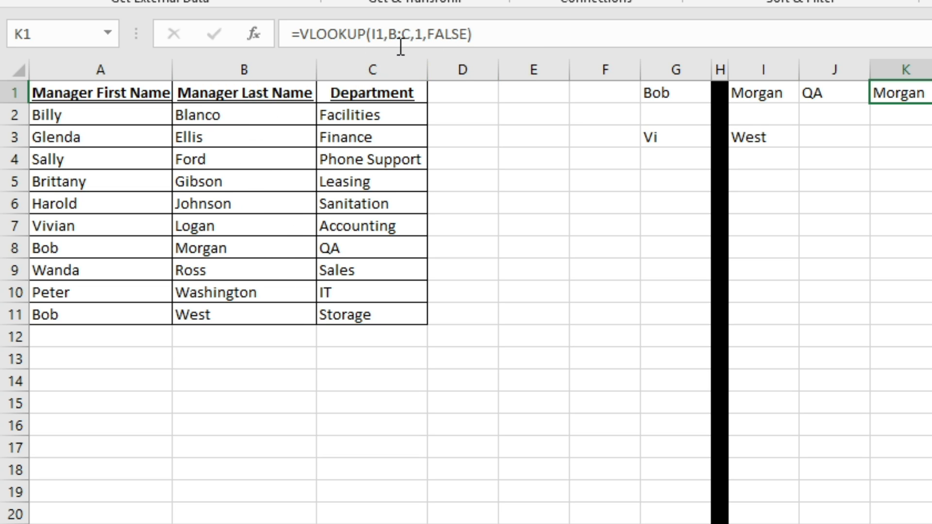
left_click(422, 34)
key("BackSpace")
type("2")
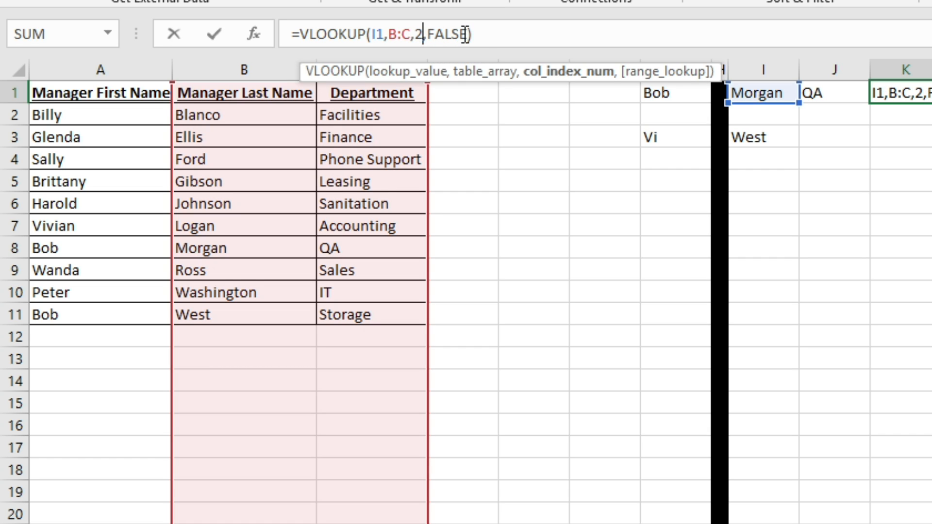
key("Return")
key("Up")
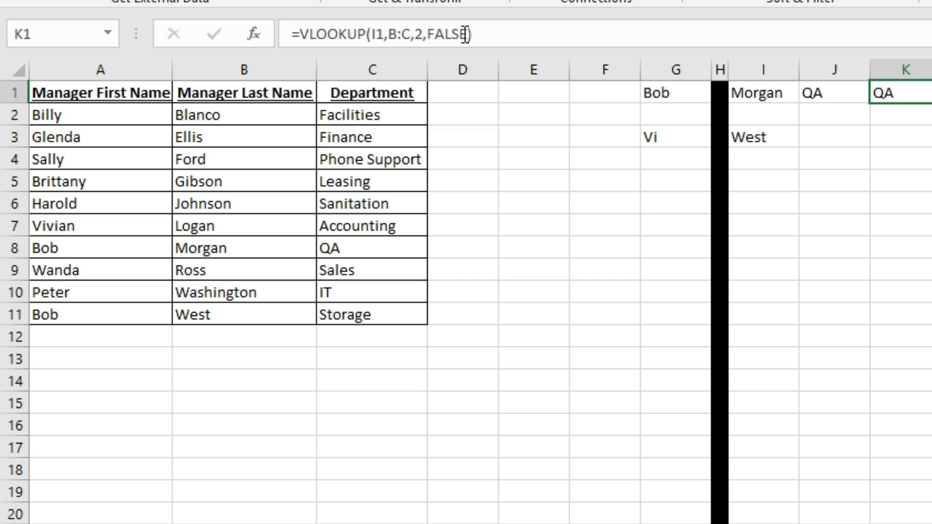
key("Left")
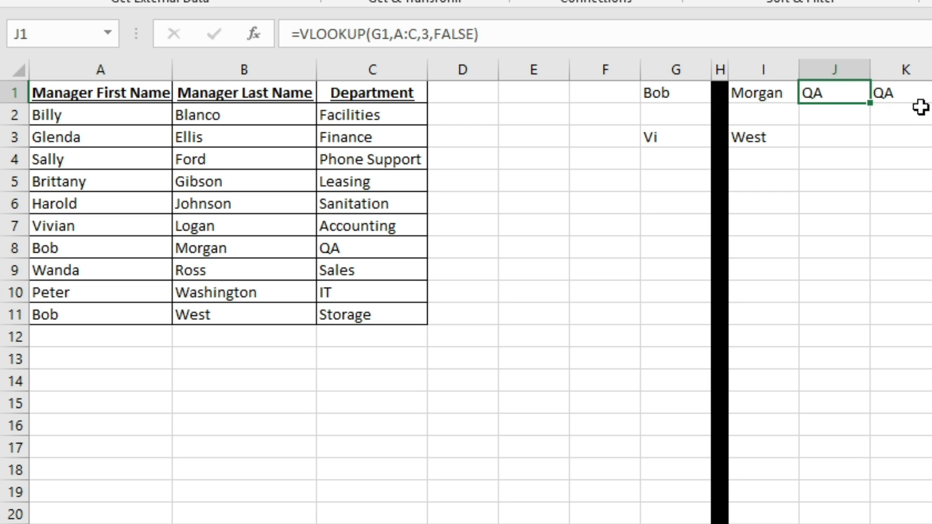
key("Right")
key("Left")
key("Right")
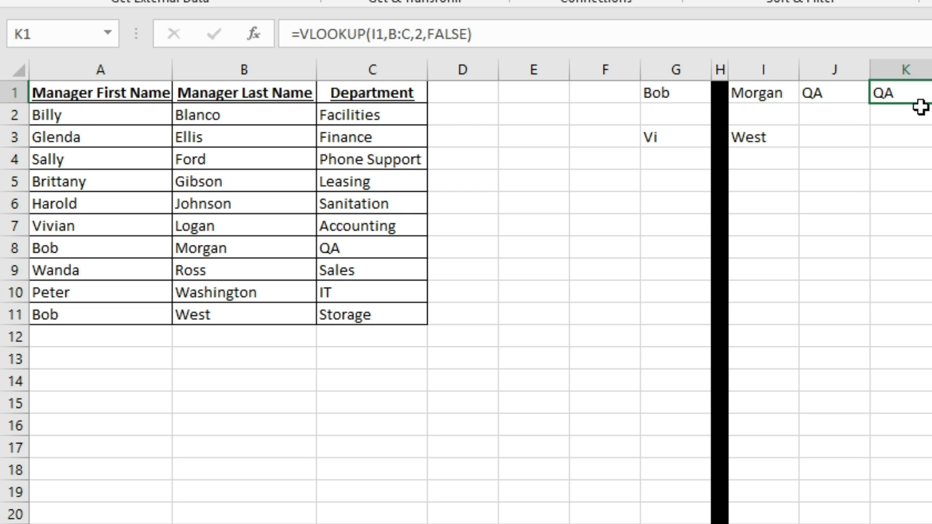